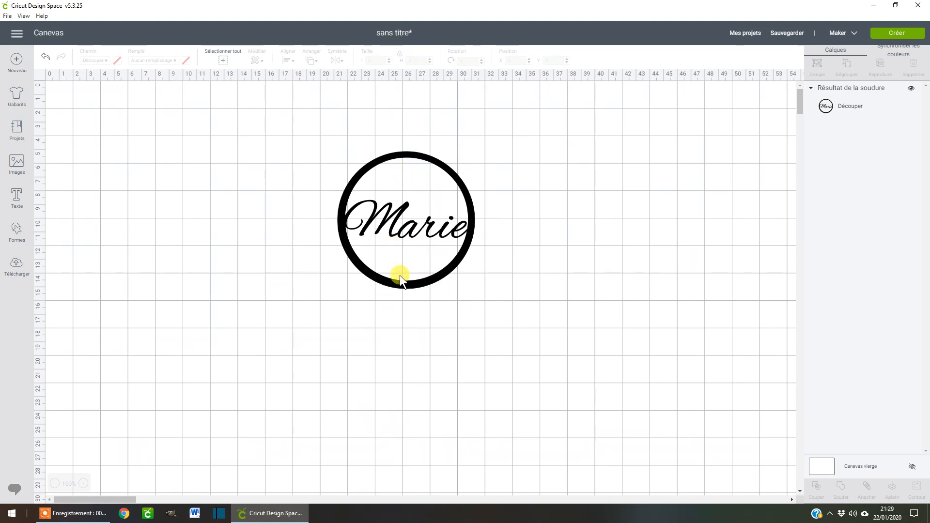
Move the finished name ring to the canvas's upper right area and add a circle shape near the middle of the canvas.
{"action": "left_click_drag", "start_coordinate": [390, 286], "coordinate": [691, 230]}
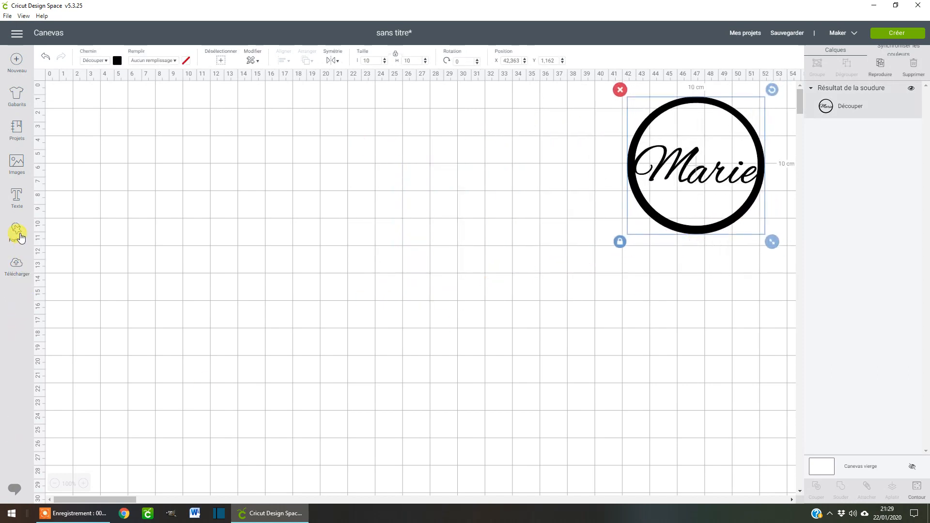
{"action": "left_click", "coordinate": [16, 233]}
{"action": "left_click", "coordinate": [102, 165]}
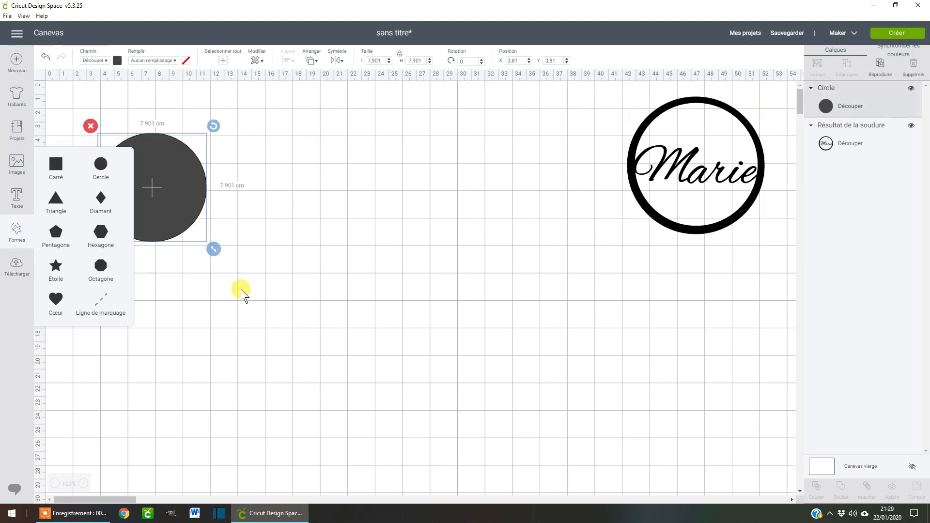
{"action": "left_click_drag", "start_coordinate": [187, 237], "coordinate": [364, 259]}
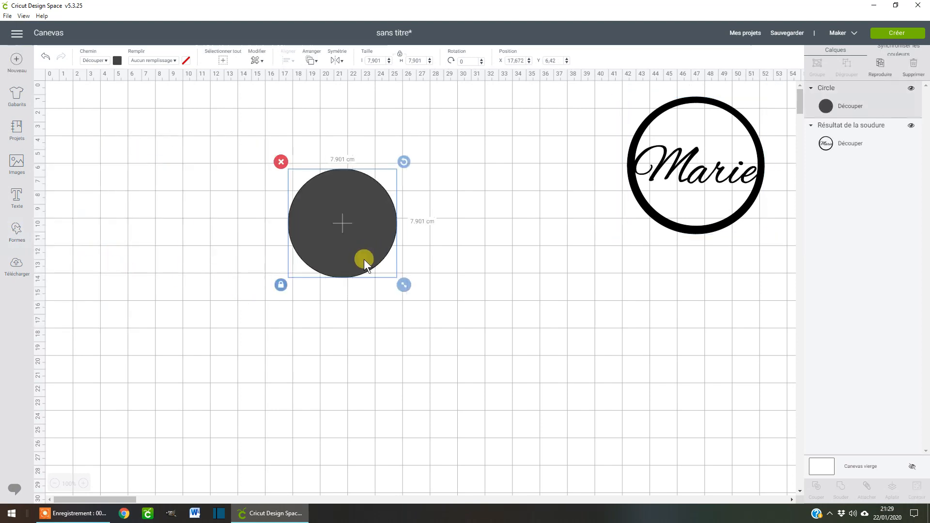
Duplicate the circle, place the copy below and left of the original, and set the original's size to 10 cm.
{"action": "left_click", "coordinate": [880, 67]}
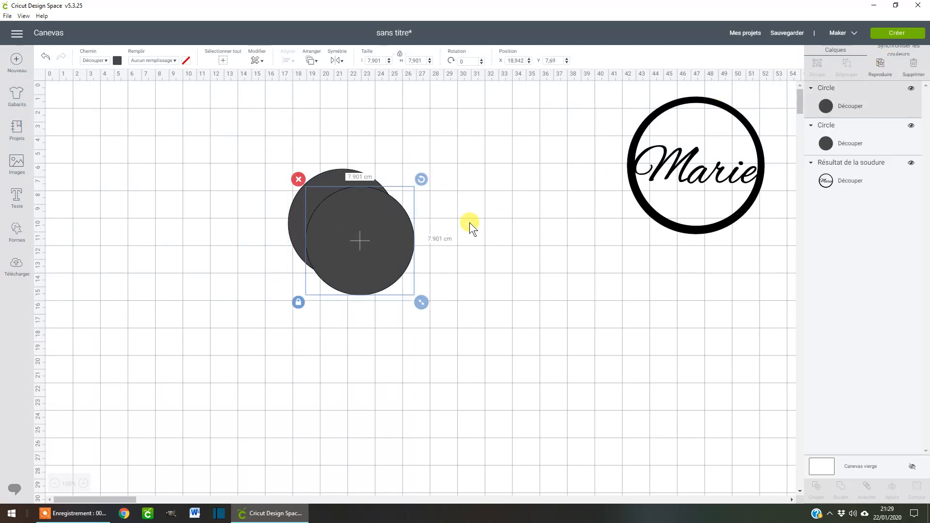
{"action": "left_click_drag", "start_coordinate": [370, 255], "coordinate": [157, 356]}
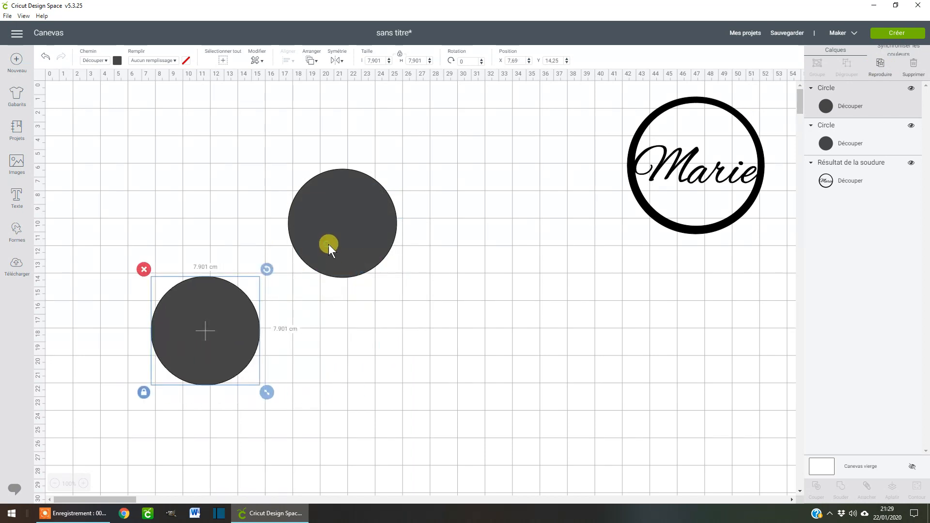
{"action": "left_click", "coordinate": [329, 244]}
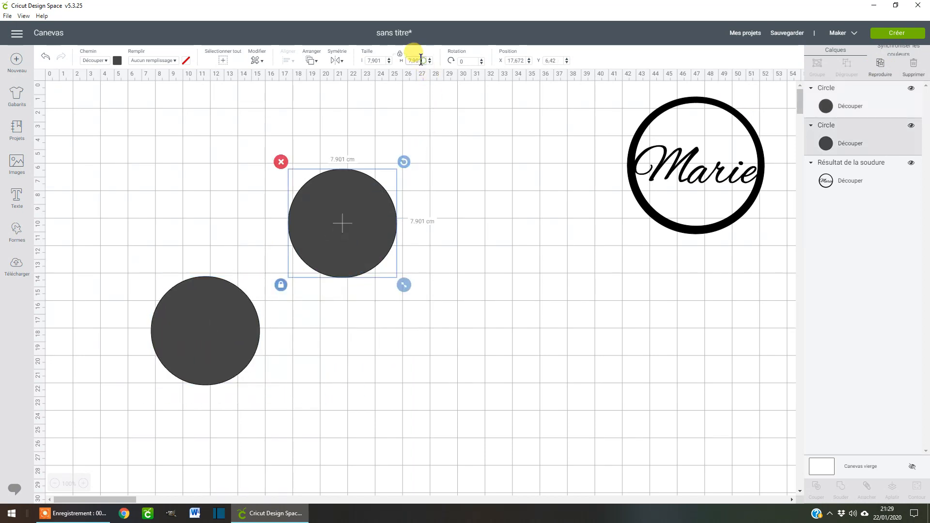
{"action": "left_click_drag", "start_coordinate": [424, 62], "coordinate": [405, 62]}
{"action": "type", "text": "10"}
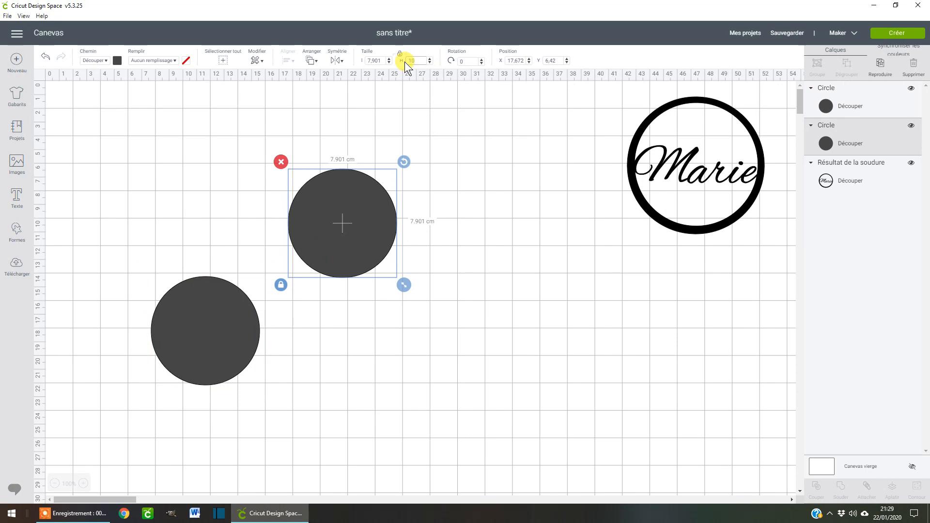
{"action": "key", "text": "Return"}
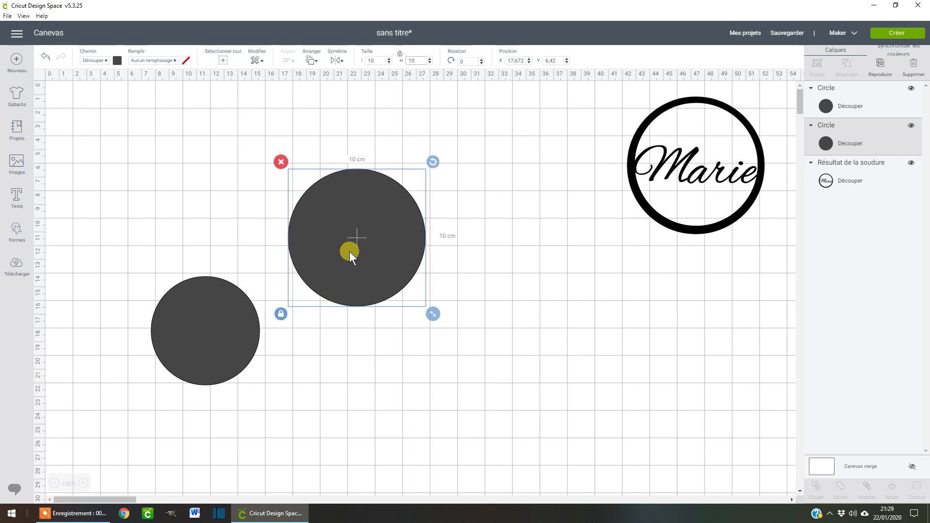
Set the lower-left circle's size to 9 cm and its material colour to light purple.
{"action": "left_click", "coordinate": [216, 321]}
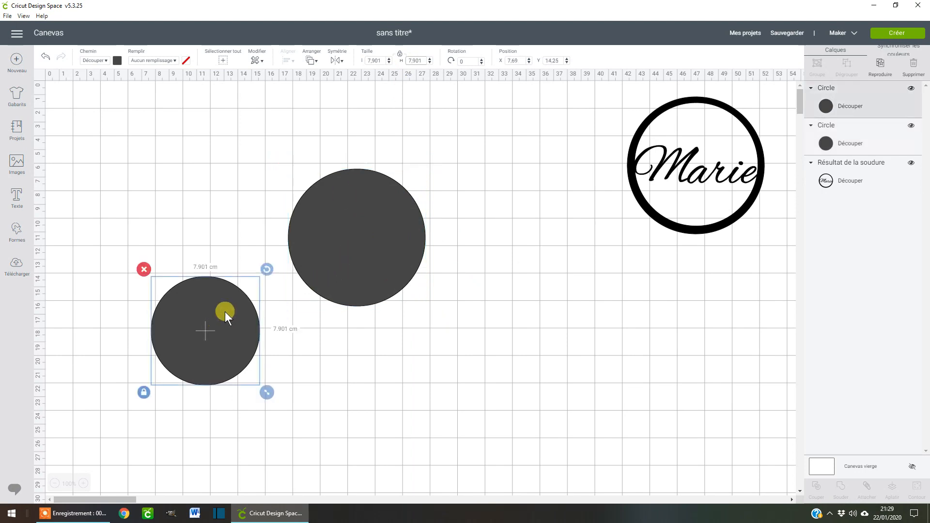
{"action": "left_click", "coordinate": [411, 60]}
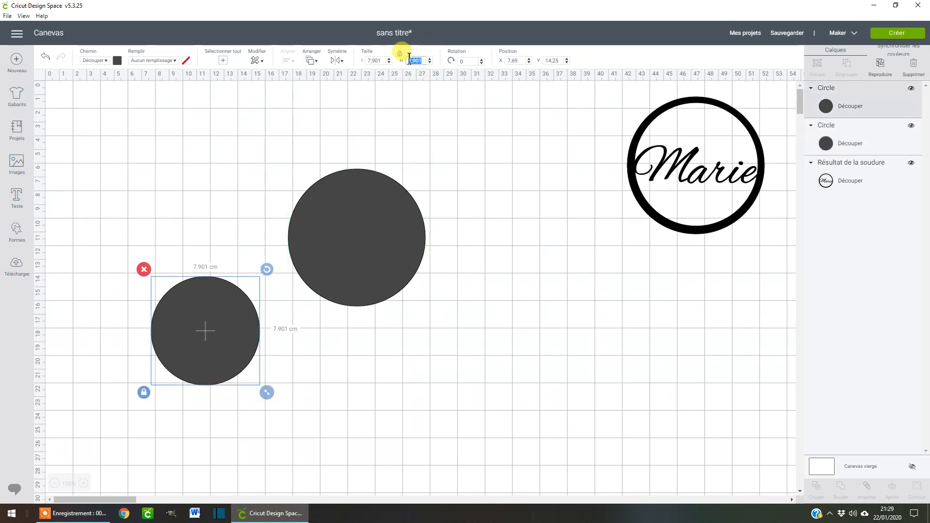
{"action": "type", "text": "8"}
{"action": "left_click", "coordinate": [393, 60]}
{"action": "left_click", "coordinate": [222, 339]}
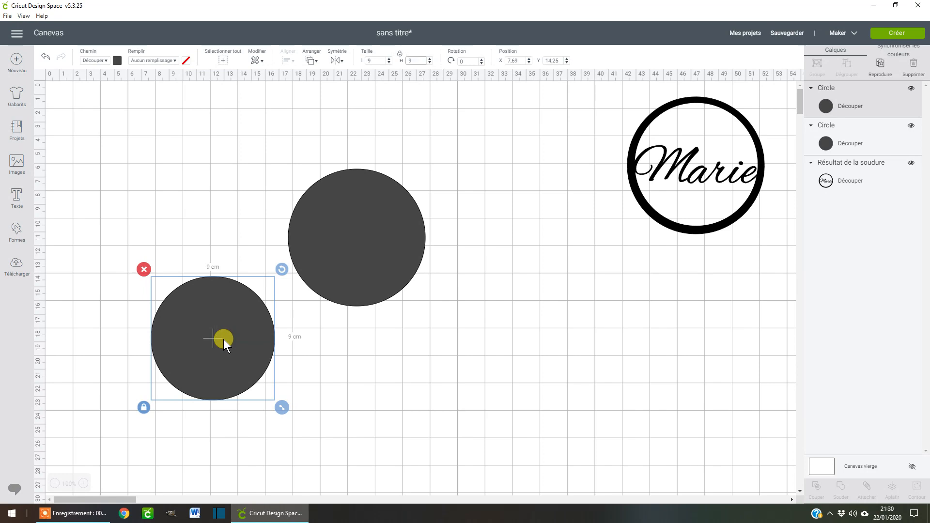
{"action": "left_click", "coordinate": [118, 60]}
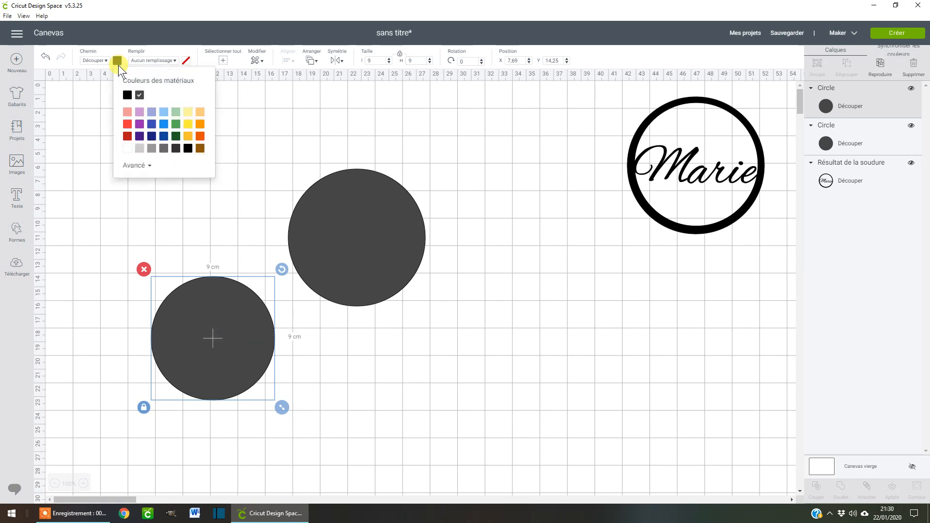
{"action": "left_click", "coordinate": [138, 113]}
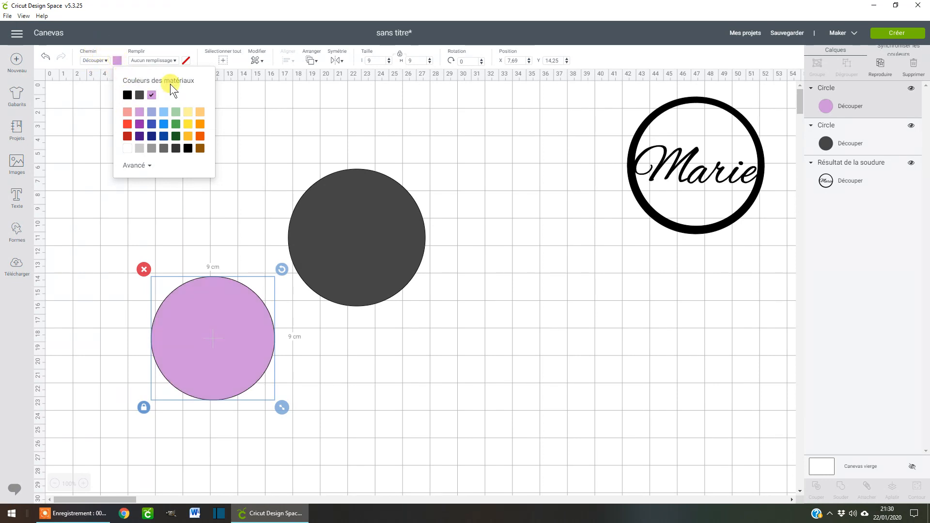
{"action": "left_click", "coordinate": [225, 224]}
Place the purple circle over the dark circle and align the two circles to a common centre.
{"action": "left_click_drag", "start_coordinate": [226, 342], "coordinate": [357, 242]}
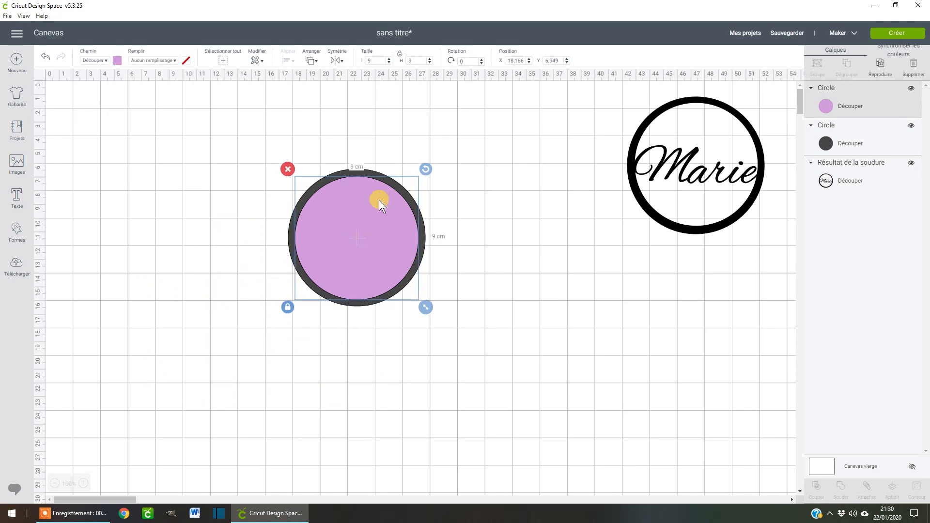
{"action": "left_click", "coordinate": [477, 253]}
{"action": "left_click_drag", "start_coordinate": [286, 152], "coordinate": [442, 334]}
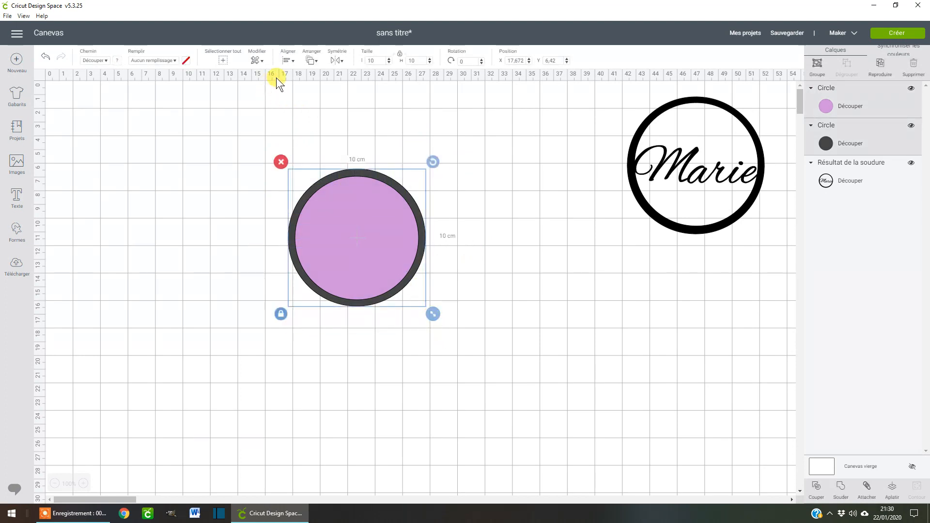
{"action": "left_click", "coordinate": [287, 59]}
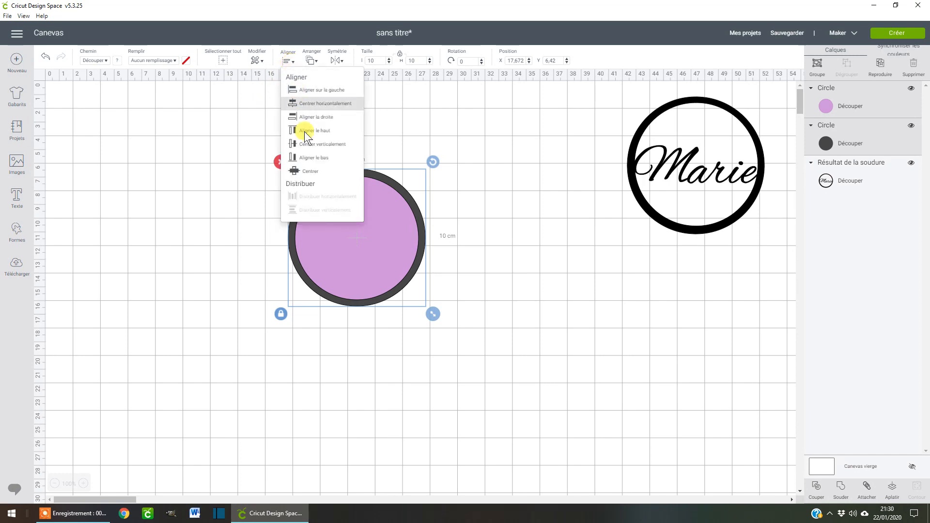
{"action": "left_click", "coordinate": [310, 171]}
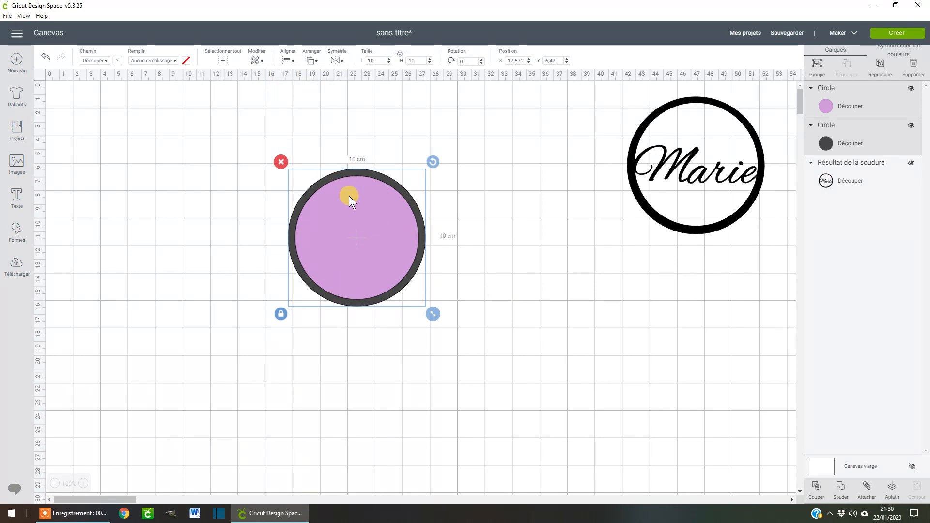
Slice the two overlapping circles and move the purple and dark discs off the ring.
{"action": "left_click", "coordinate": [818, 489]}
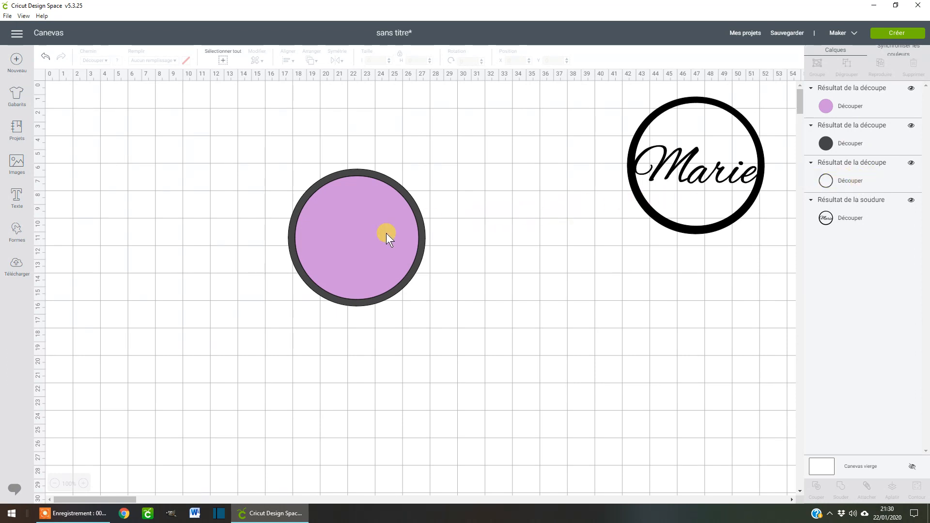
{"action": "left_click_drag", "start_coordinate": [386, 233], "coordinate": [178, 210]}
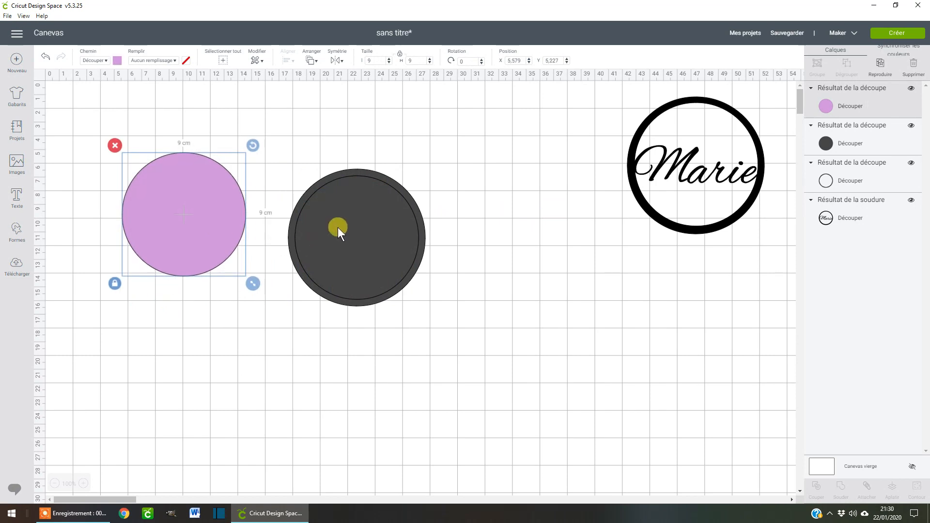
{"action": "left_click_drag", "start_coordinate": [338, 228], "coordinate": [161, 384]}
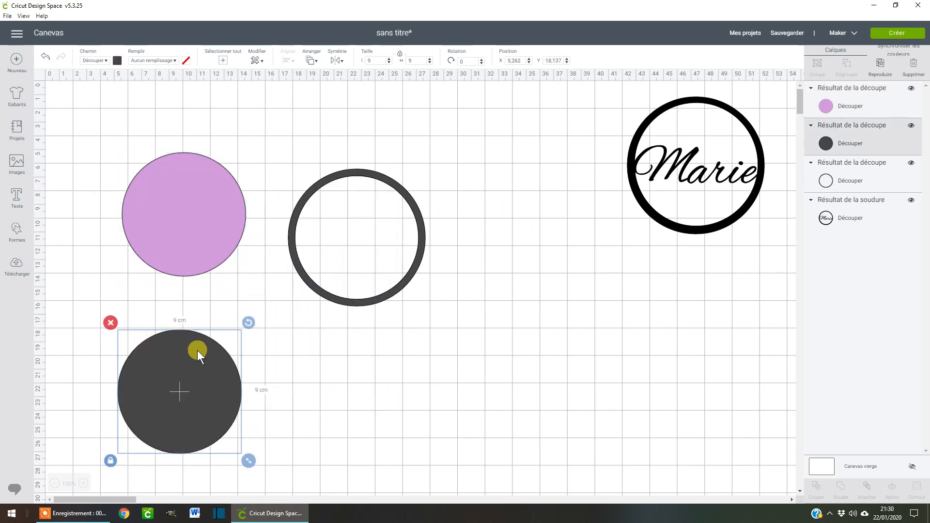
Set the dark disc aside below the reference design and hide both the dark and the purple disc.
{"action": "left_click_drag", "start_coordinate": [190, 367], "coordinate": [542, 236]}
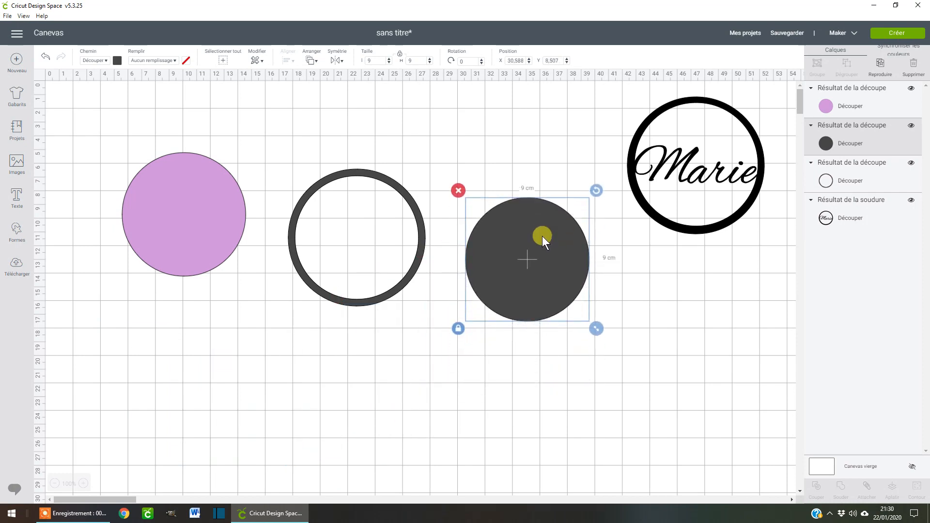
{"action": "left_click_drag", "start_coordinate": [475, 197], "coordinate": [669, 321]}
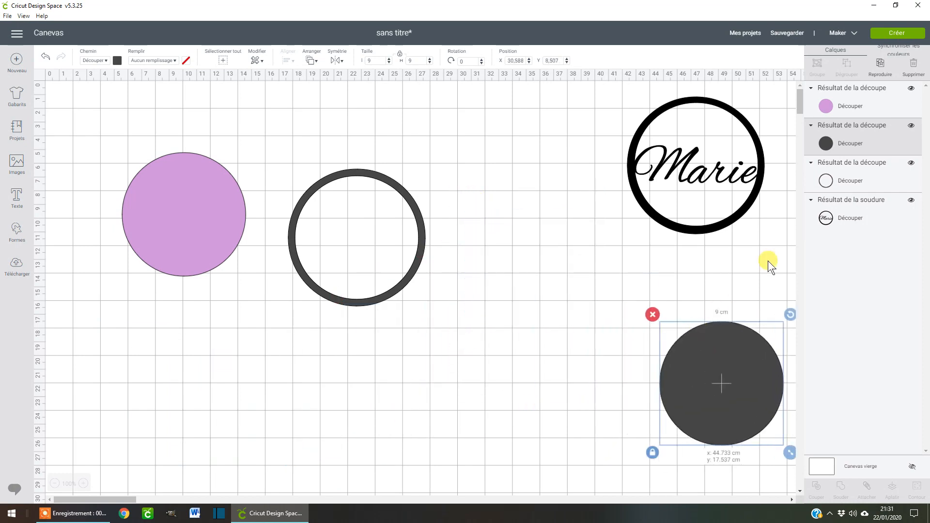
{"action": "left_click", "coordinate": [911, 126]}
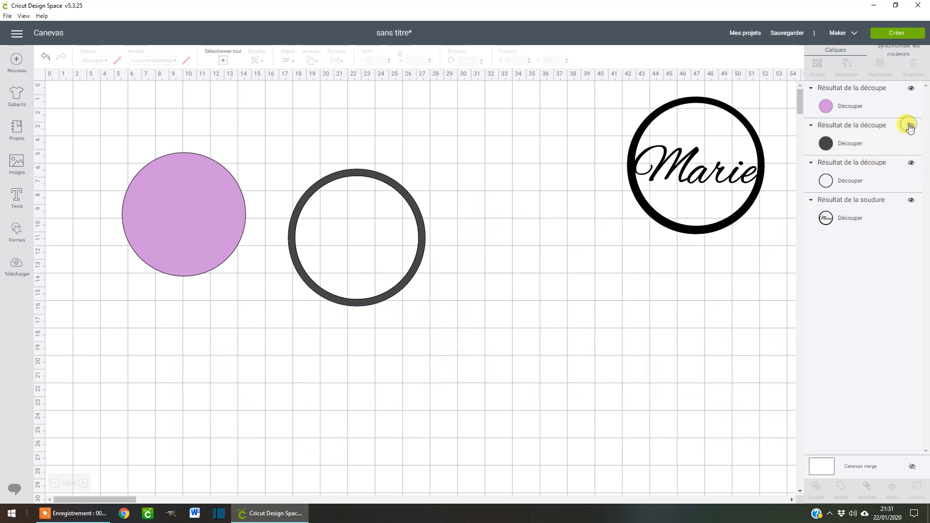
{"action": "left_click", "coordinate": [912, 89]}
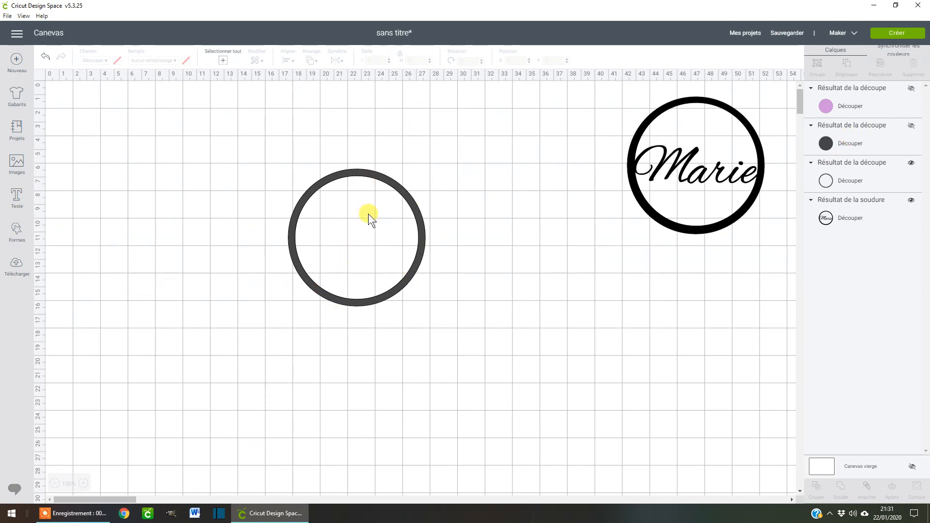
Cycle the canvas background through its no-grid and fine-grid displays and return it to the large-square grid.
{"action": "left_click", "coordinate": [42, 74]}
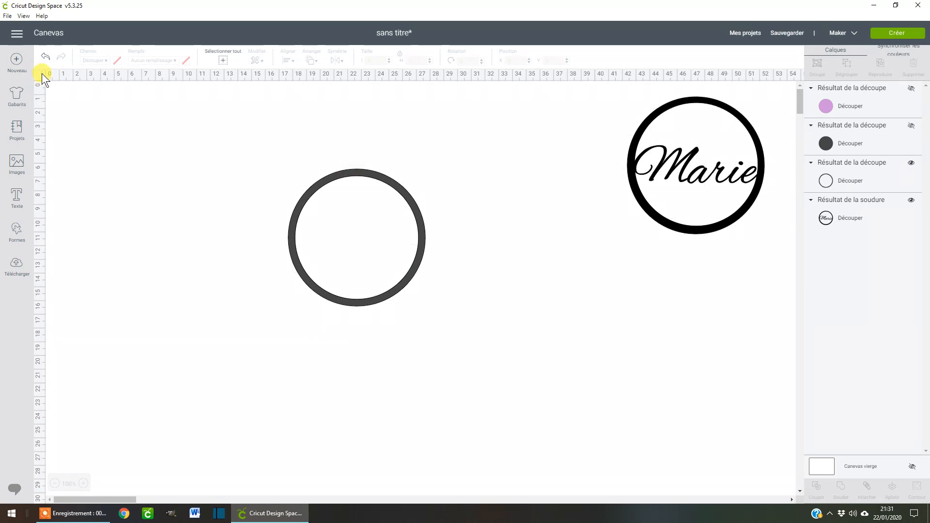
{"action": "left_click", "coordinate": [41, 74]}
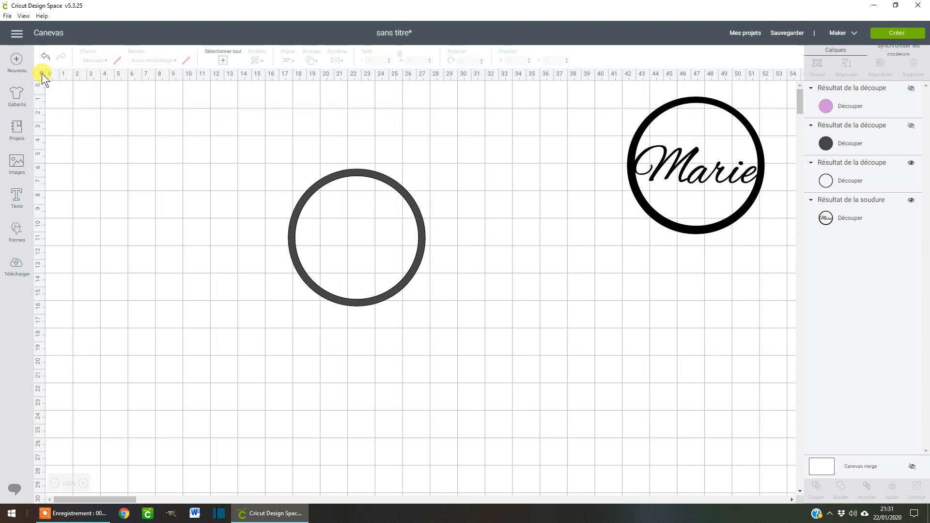
{"action": "left_click", "coordinate": [41, 73]}
{"action": "left_click", "coordinate": [41, 73]}
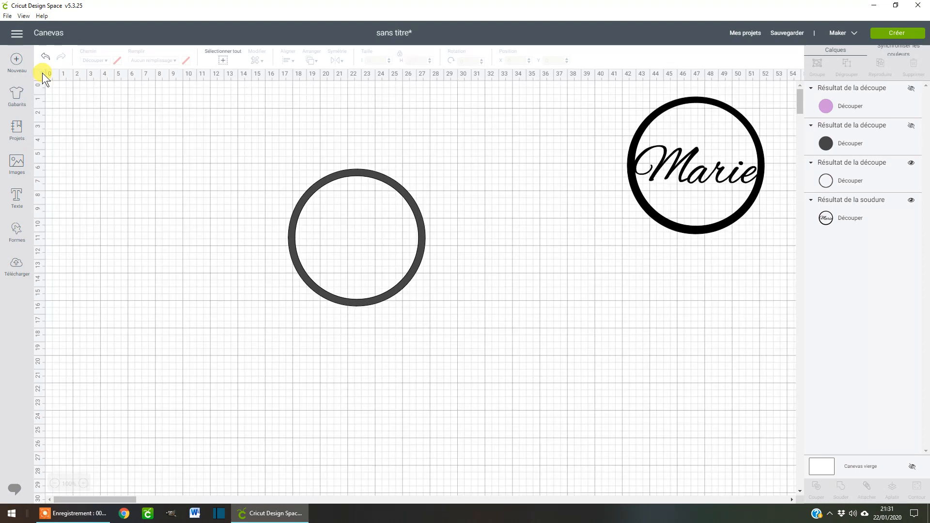
{"action": "left_click", "coordinate": [41, 74]}
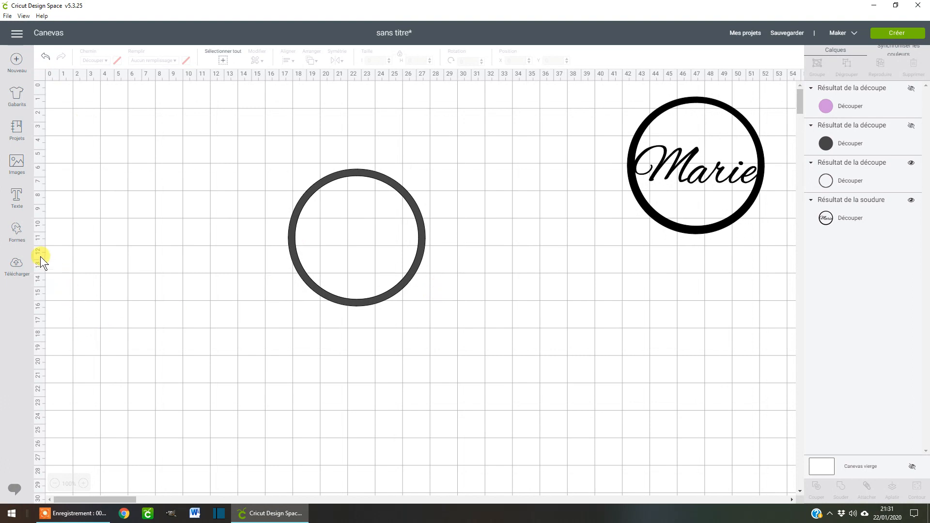
Add a text below the ring with the same first name as in the reference design.
{"action": "left_click", "coordinate": [17, 197]}
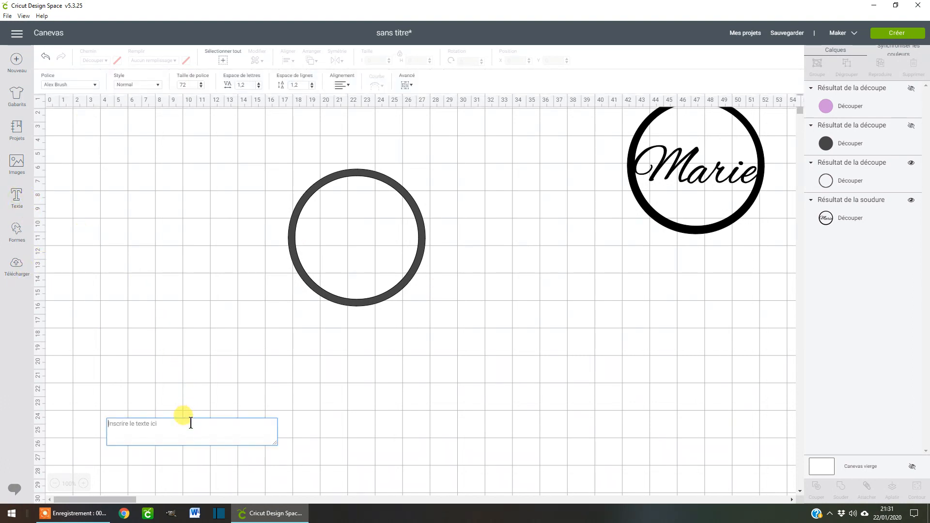
{"action": "type", "text": "Marie"}
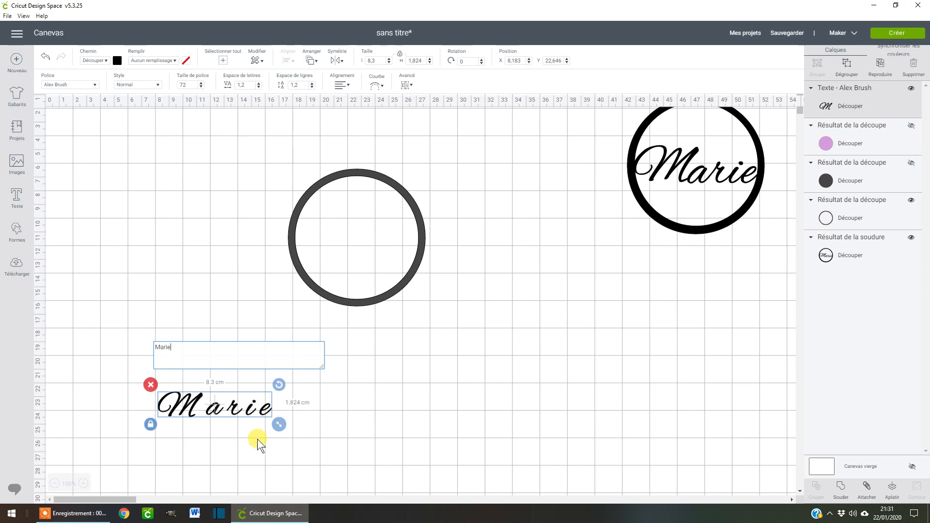
{"action": "left_click", "coordinate": [211, 410]}
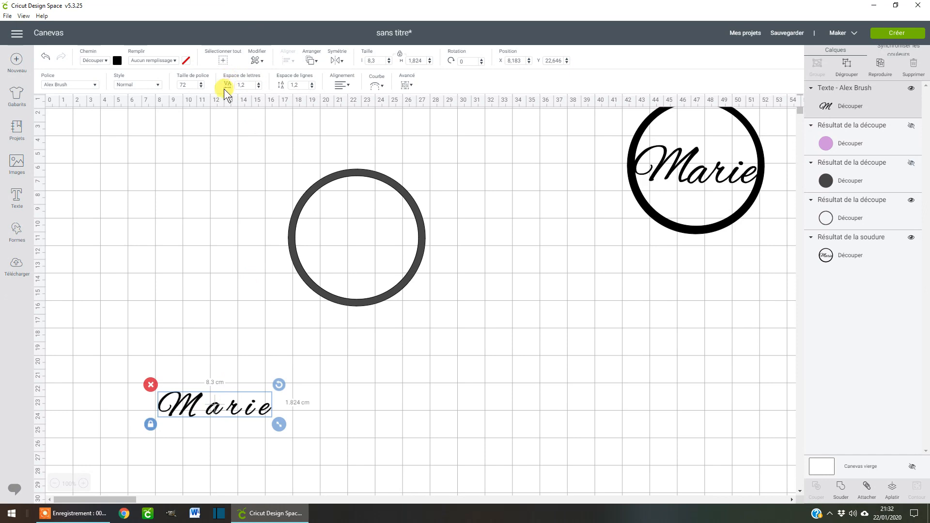
Reduce the name text's letter spacing to -0.2.
{"action": "left_click", "coordinate": [258, 87]}
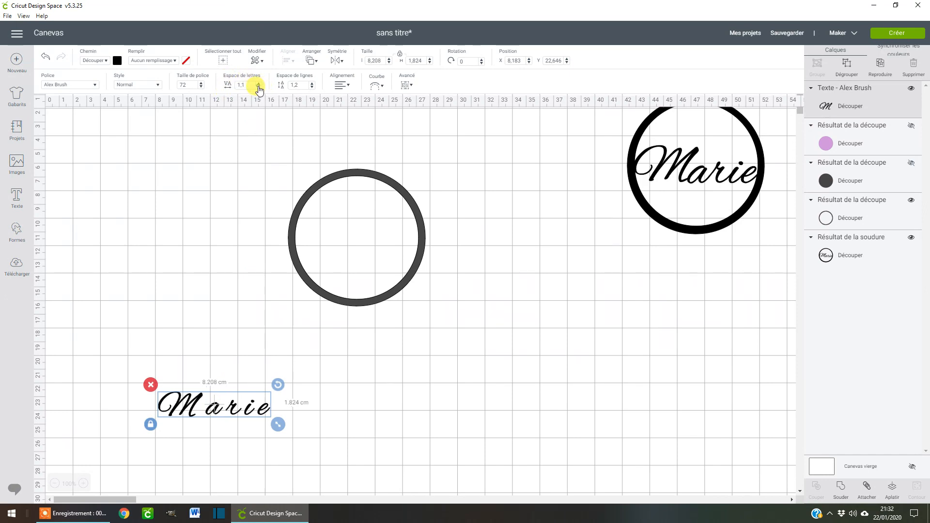
{"action": "left_click", "coordinate": [259, 87]}
{"action": "left_click", "coordinate": [259, 87]}
{"action": "left_click", "coordinate": [259, 87]}
{"action": "left_click", "coordinate": [259, 87]}
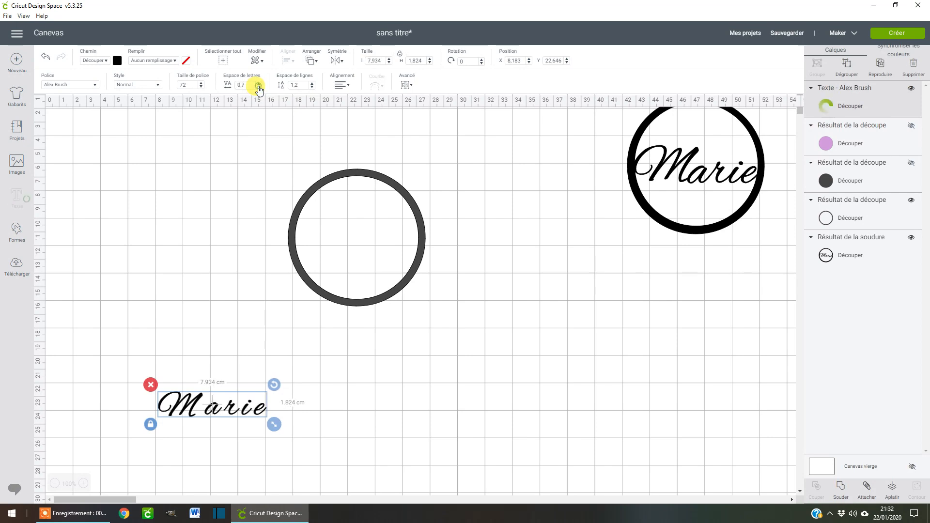
{"action": "left_click", "coordinate": [258, 87]}
{"action": "left_click", "coordinate": [258, 87]}
{"action": "left_click", "coordinate": [259, 87]}
{"action": "left_click", "coordinate": [258, 88]}
{"action": "left_click", "coordinate": [258, 87]}
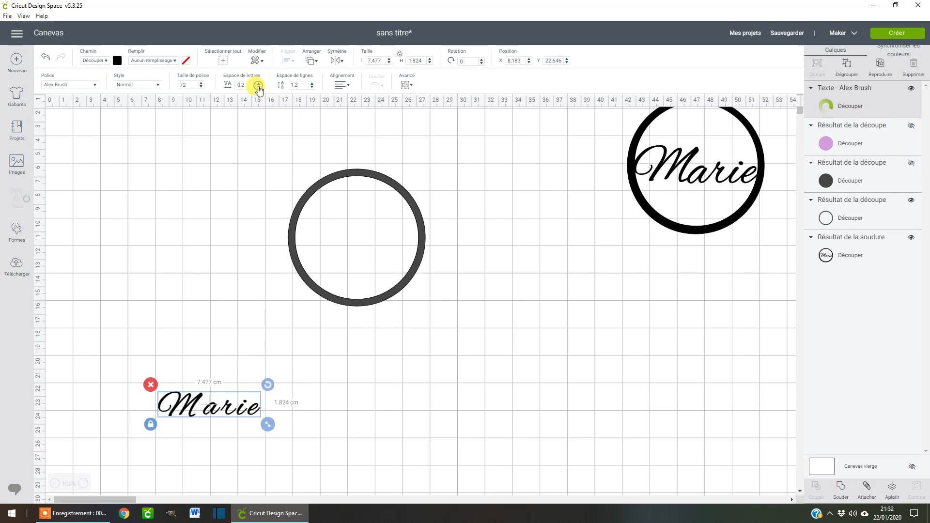
{"action": "left_click", "coordinate": [258, 87]}
{"action": "left_click", "coordinate": [258, 87]}
Tighten the name text's letter spacing to -0.7.
{"action": "left_click", "coordinate": [259, 87]}
{"action": "left_click", "coordinate": [258, 87]}
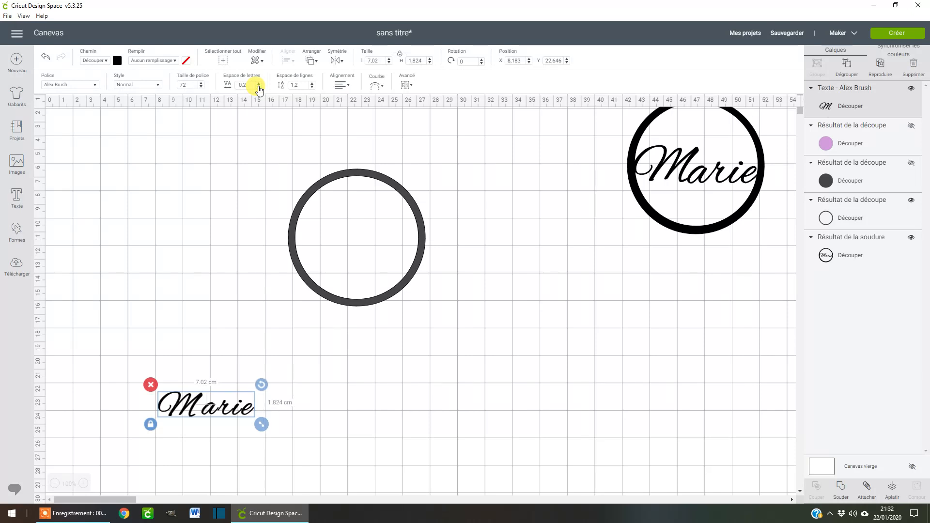
{"action": "left_click", "coordinate": [258, 87]}
{"action": "left_click", "coordinate": [258, 87]}
{"action": "left_click", "coordinate": [259, 87]}
{"action": "left_click", "coordinate": [259, 87]}
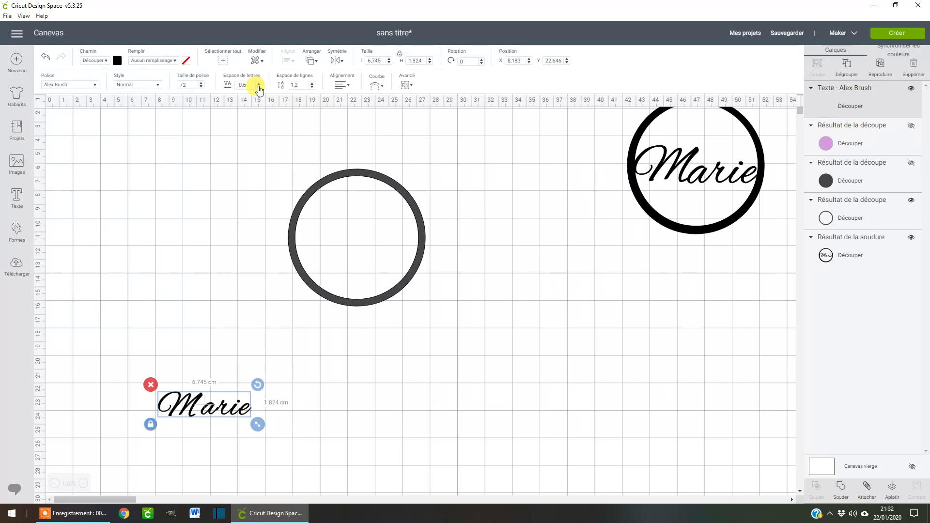
{"action": "left_click", "coordinate": [259, 87]}
{"action": "left_click", "coordinate": [258, 87]}
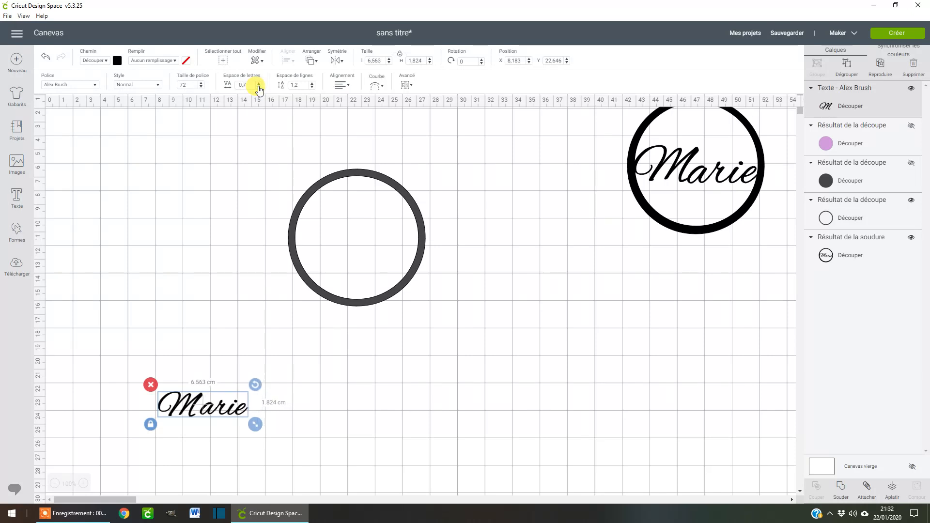
Ungroup the name text into separate letters and shift the capital initial so it overlaps the second letter.
{"action": "left_click", "coordinate": [84, 484]}
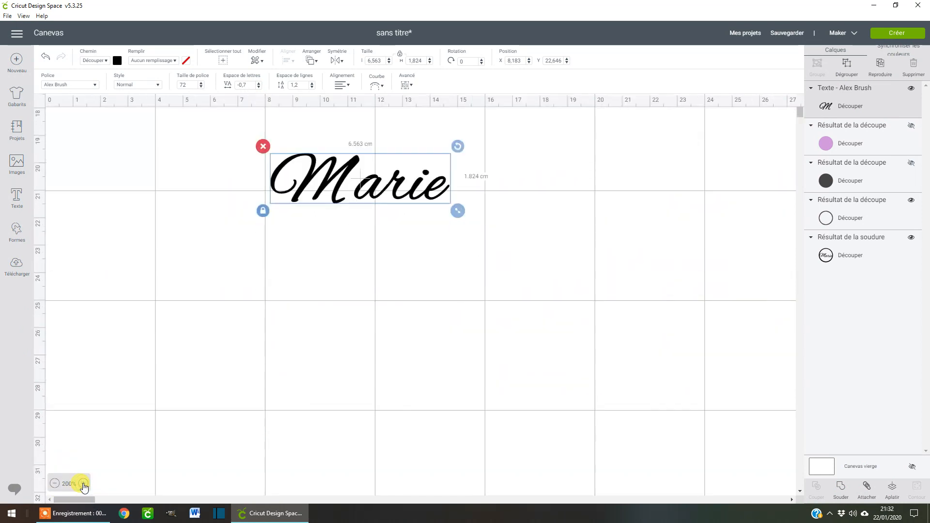
{"action": "scroll", "coordinate": [334, 405], "scroll_direction": "up", "scroll_amount": 4}
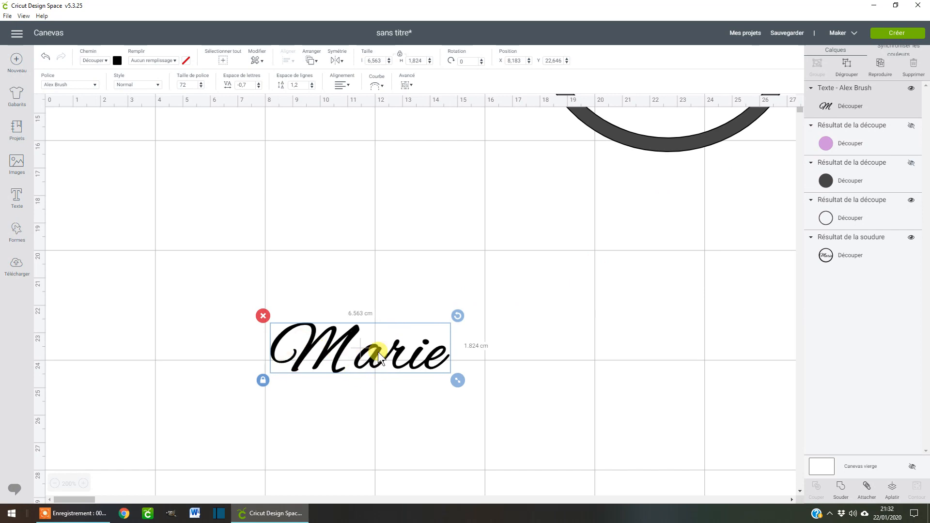
{"action": "left_click", "coordinate": [847, 71]}
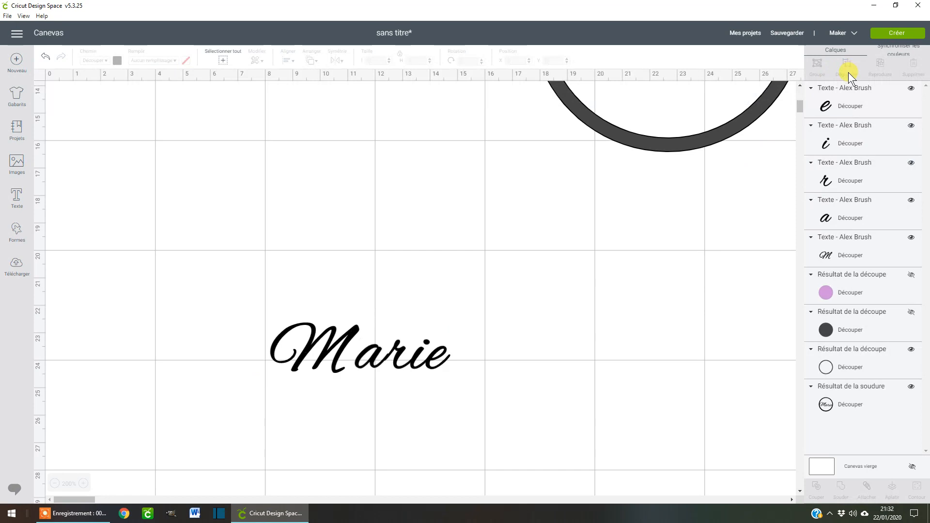
{"action": "left_click", "coordinate": [319, 356]}
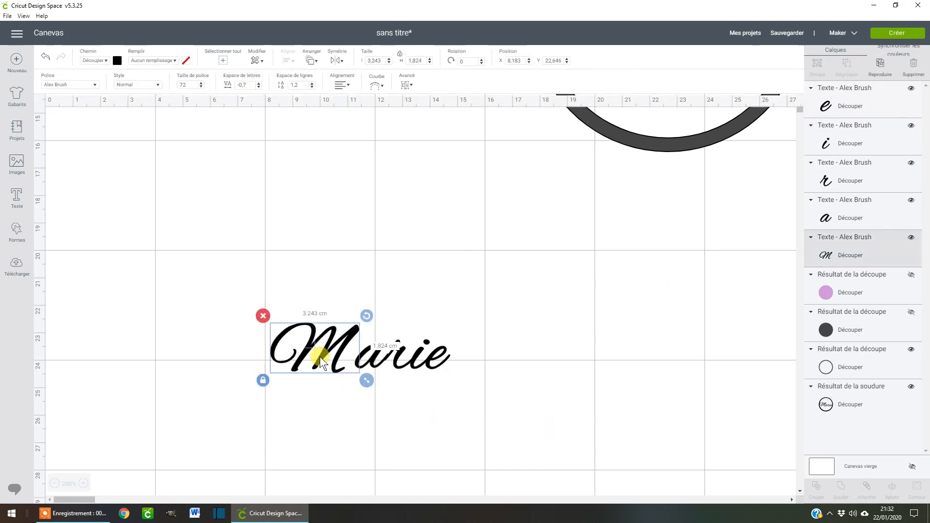
{"action": "left_click_drag", "start_coordinate": [320, 357], "coordinate": [335, 352]}
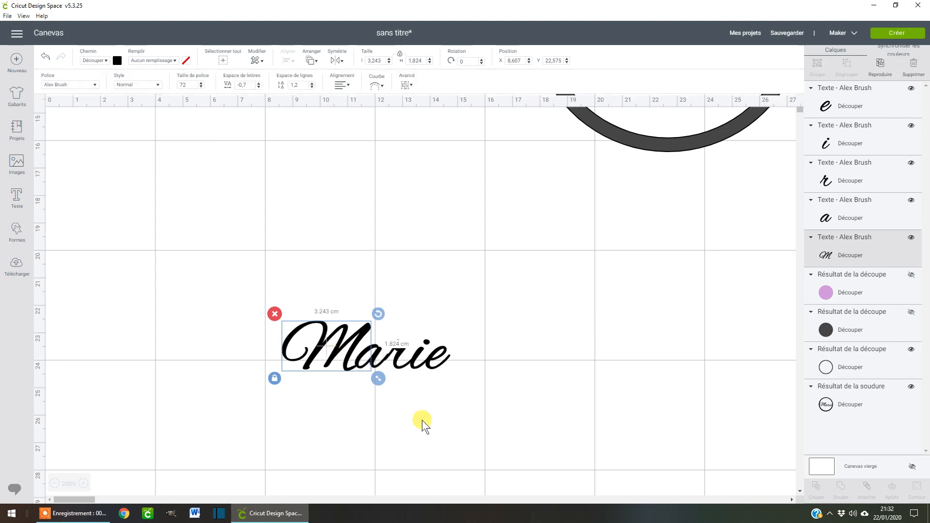
{"action": "left_click", "coordinate": [422, 420]}
{"action": "left_click_drag", "start_coordinate": [277, 303], "coordinate": [443, 300]}
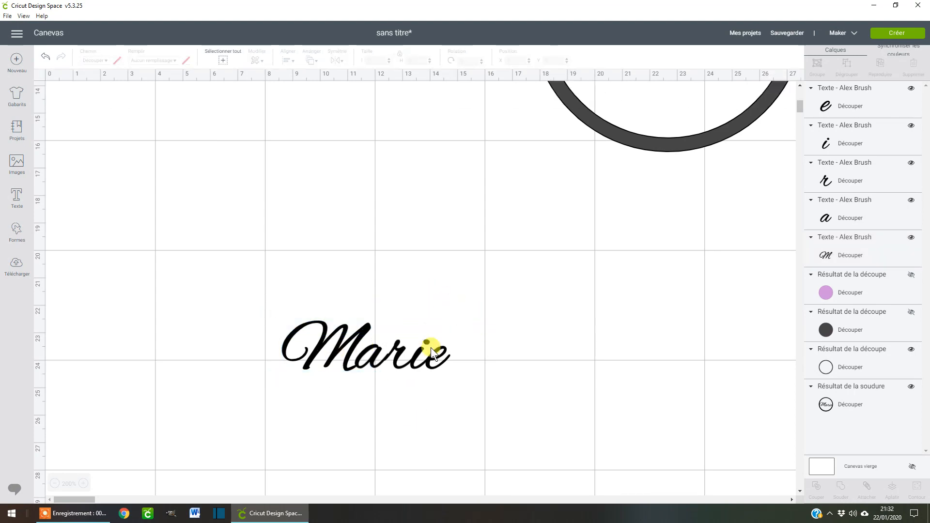
Nudge the second letter slightly down onto the capital initial and weld all the name's letters into one shape.
{"action": "left_click", "coordinate": [371, 360]}
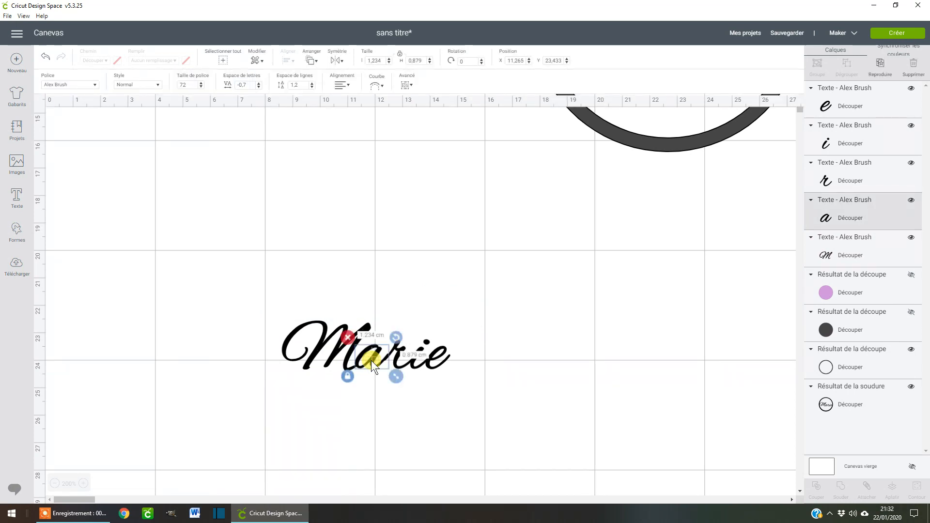
{"action": "left_click_drag", "start_coordinate": [371, 361], "coordinate": [371, 363]}
{"action": "left_click", "coordinate": [476, 407]}
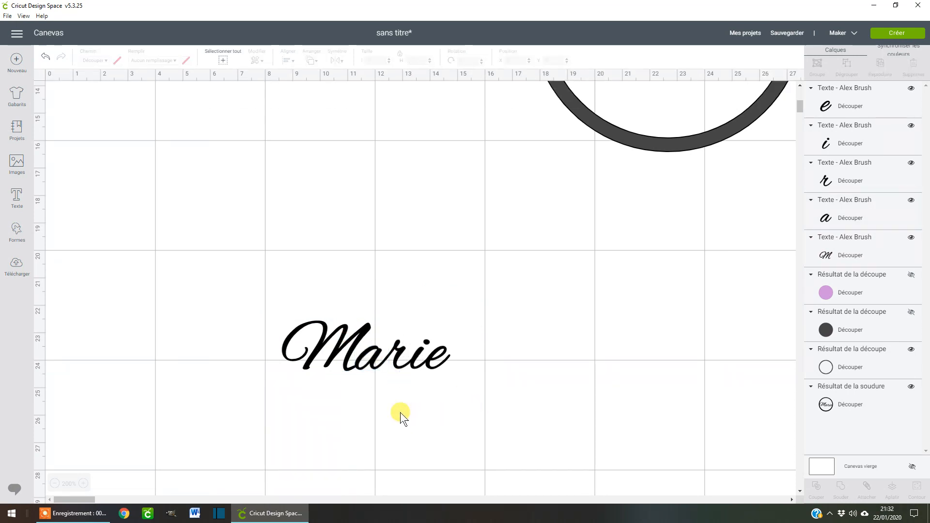
{"action": "left_click_drag", "start_coordinate": [277, 296], "coordinate": [485, 408]}
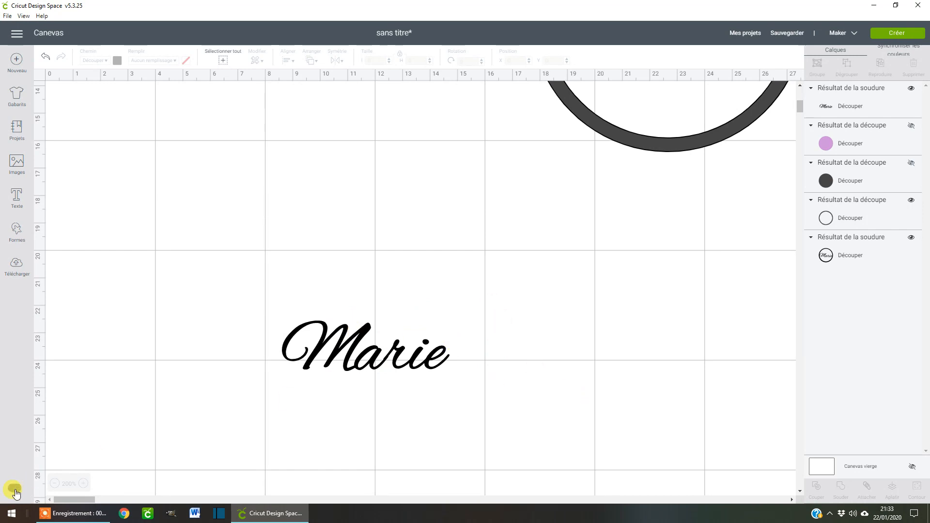
Move the welded name inside the dark ring, against its inner left side, and colour it the light purple of the hidden disc.
{"action": "left_click", "coordinate": [55, 483]}
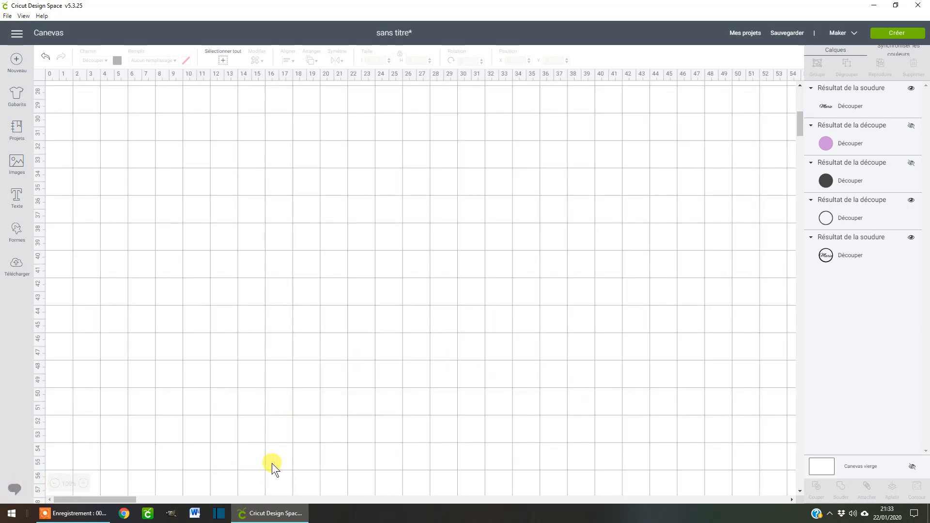
{"action": "scroll", "coordinate": [421, 418], "scroll_direction": "up", "scroll_amount": 5}
{"action": "scroll", "coordinate": [421, 423], "scroll_direction": "up", "scroll_amount": 3}
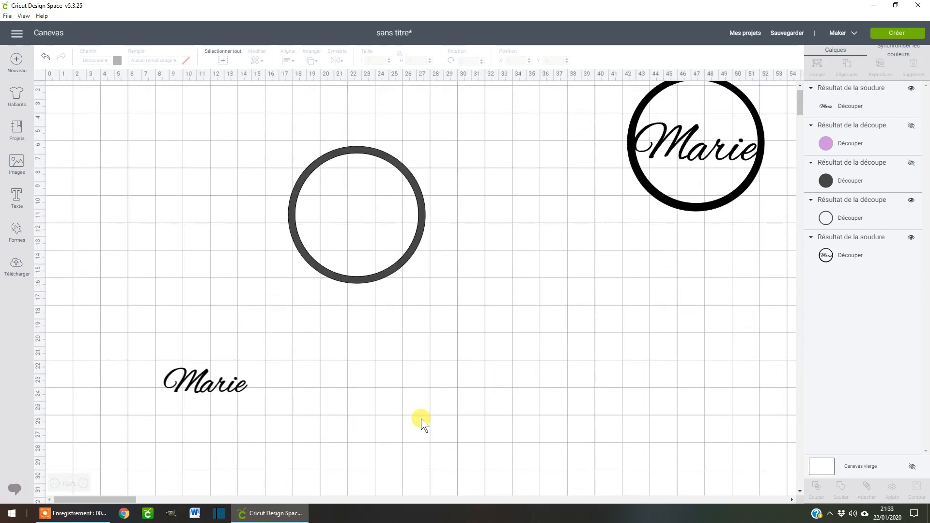
{"action": "left_click", "coordinate": [196, 406]}
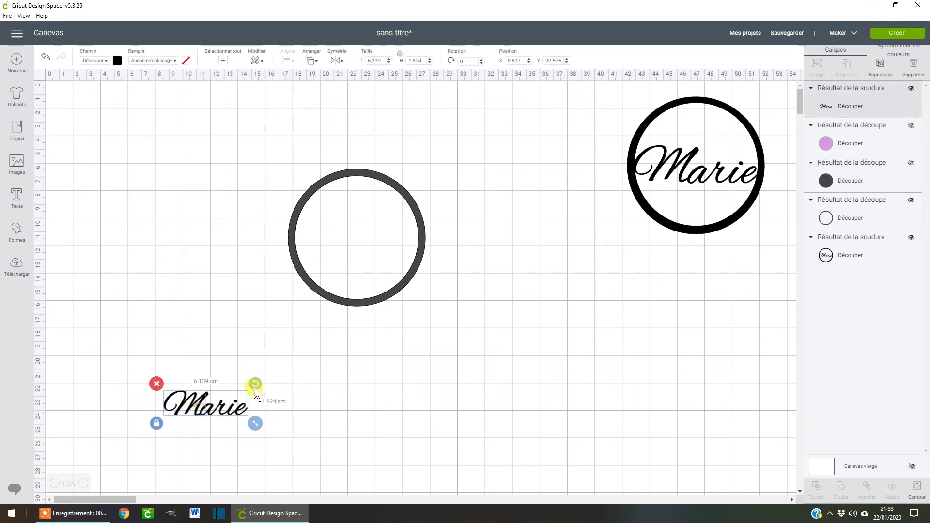
{"action": "left_click_drag", "start_coordinate": [199, 406], "coordinate": [332, 240]}
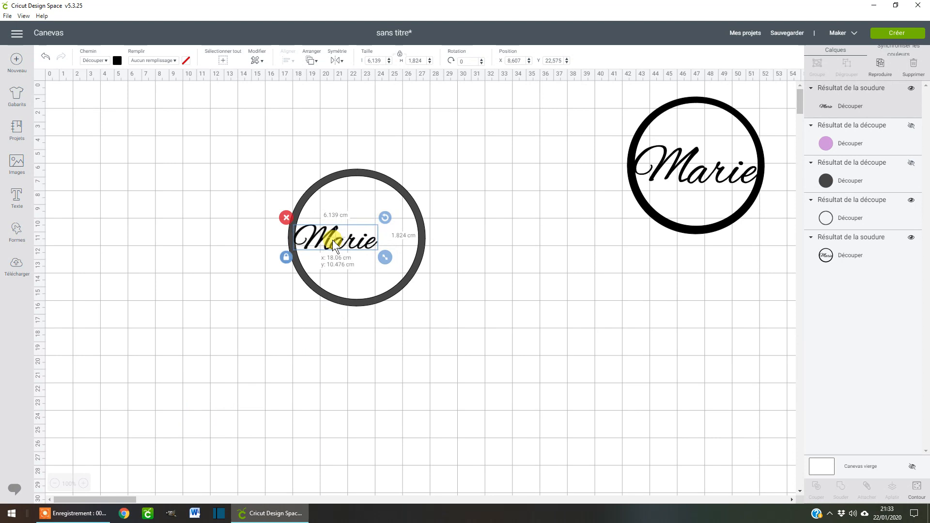
{"action": "left_click", "coordinate": [117, 60]}
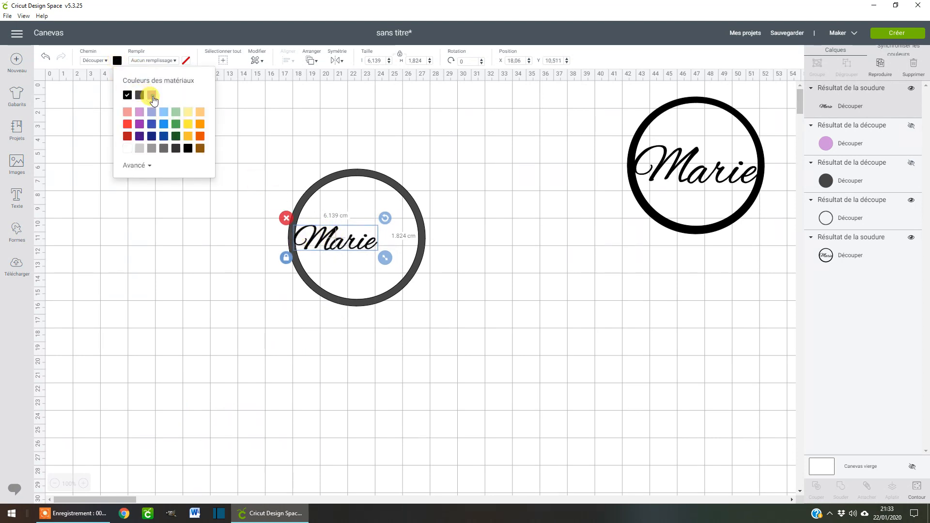
{"action": "left_click", "coordinate": [151, 96]}
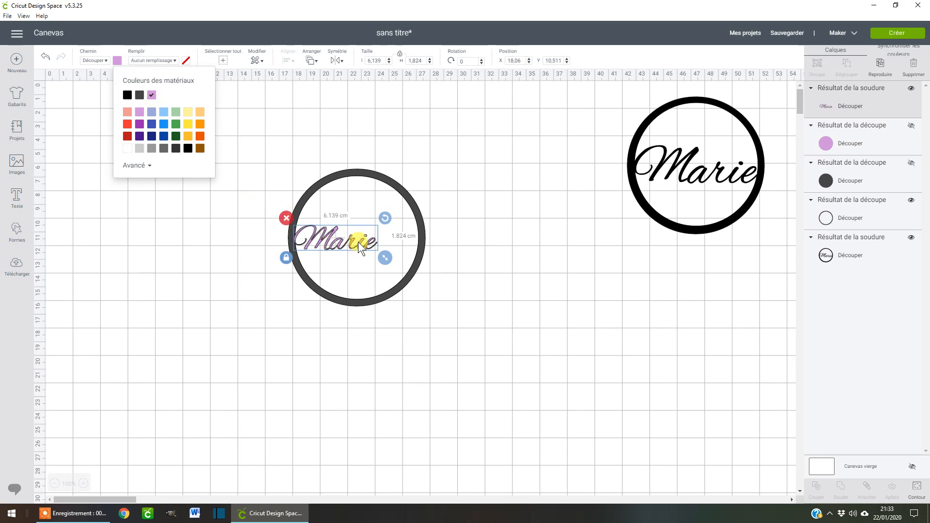
Enlarge the welded name to about 9.07 cm wide so it spans the ring, and centre the two shapes on each other.
{"action": "left_click_drag", "start_coordinate": [388, 258], "coordinate": [425, 269]}
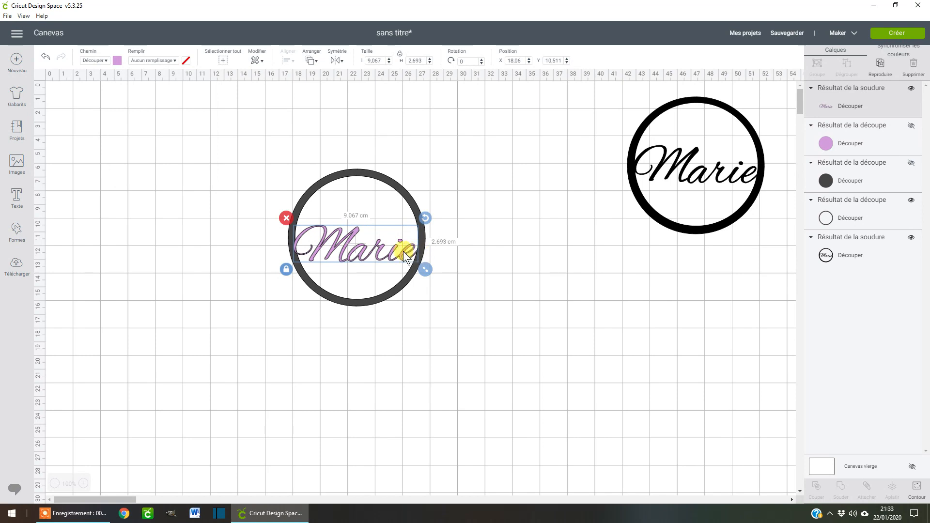
{"action": "left_click_drag", "start_coordinate": [404, 251], "coordinate": [405, 242]}
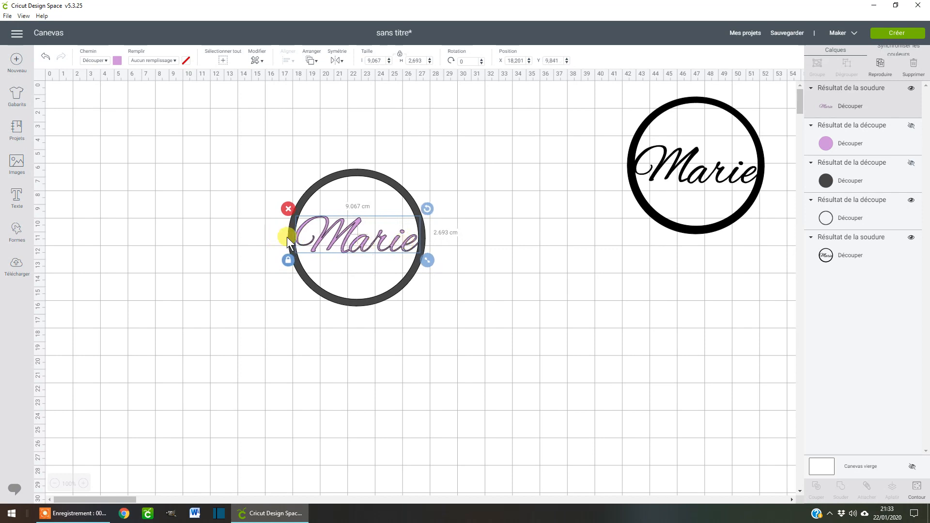
{"action": "left_click_drag", "start_coordinate": [285, 147], "coordinate": [449, 315]}
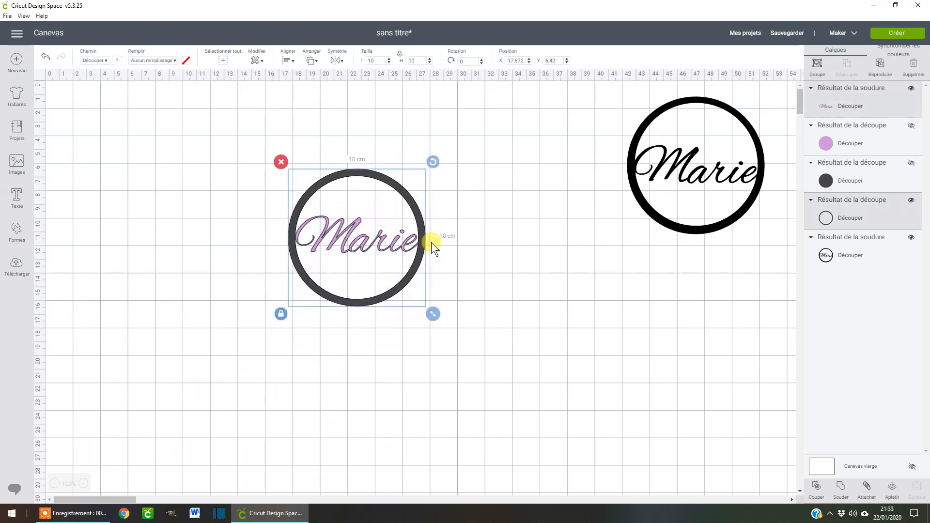
{"action": "left_click", "coordinate": [294, 64]}
{"action": "left_click", "coordinate": [307, 170]}
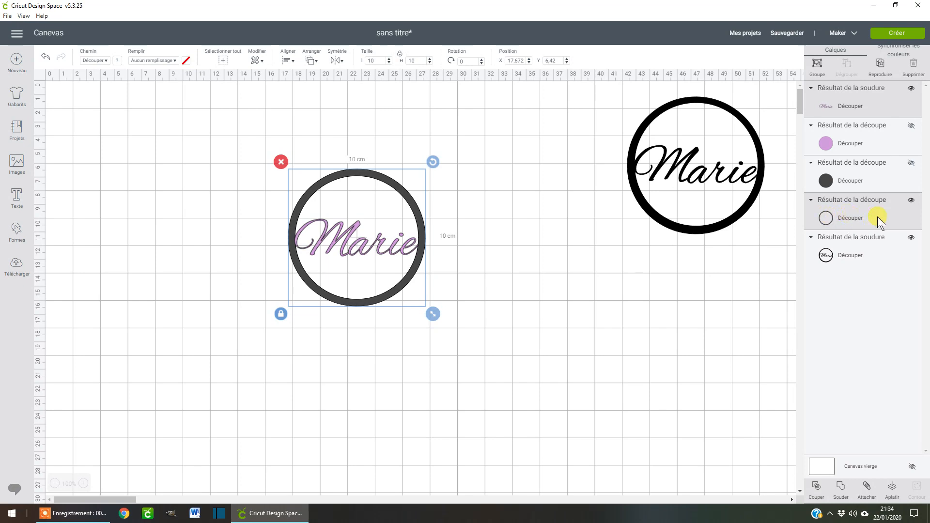
Weld the light purple name and the dark ring into a single cut shape.
{"action": "left_click", "coordinate": [842, 217]}
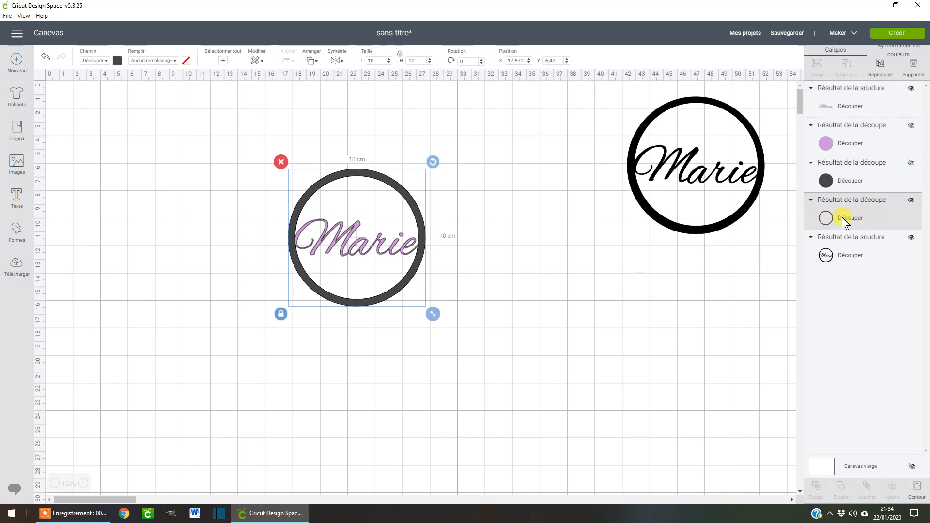
{"action": "left_click", "coordinate": [844, 107], "text": "shift"}
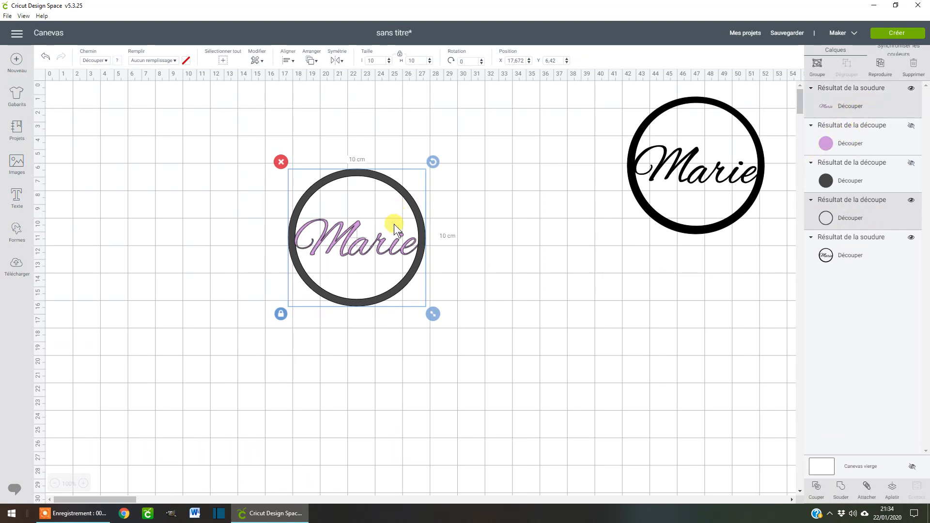
{"action": "left_click", "coordinate": [841, 489]}
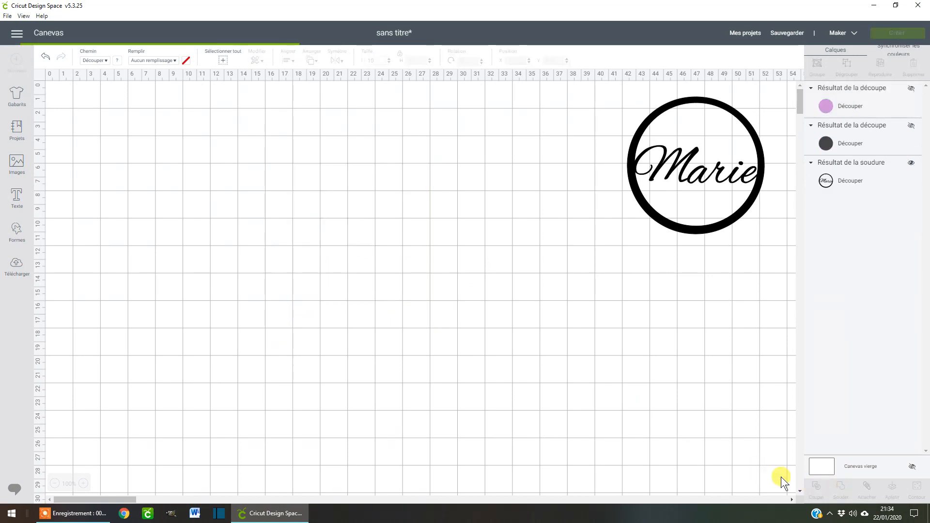